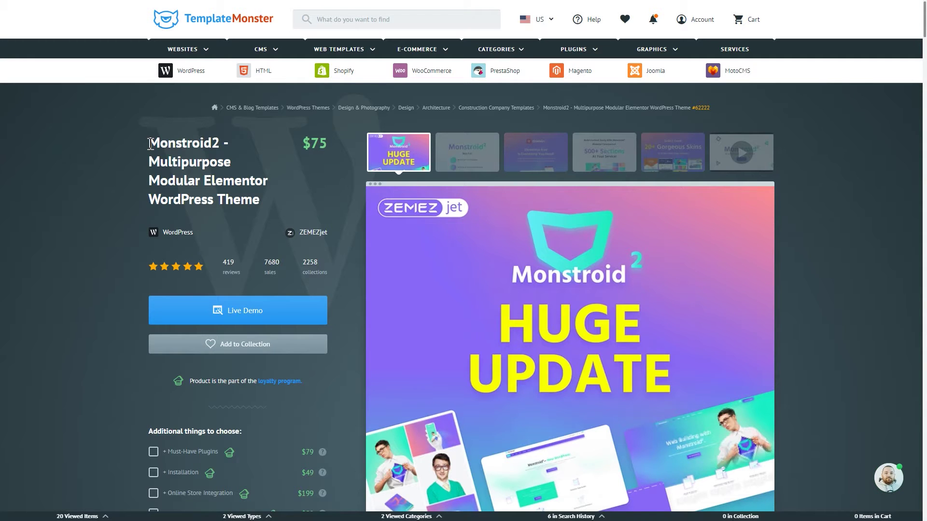
# Step: Add the Monstroid2 theme to the TemplateMonster cart so the order total reads $75
pyautogui.scroll(-5, 138, 216)
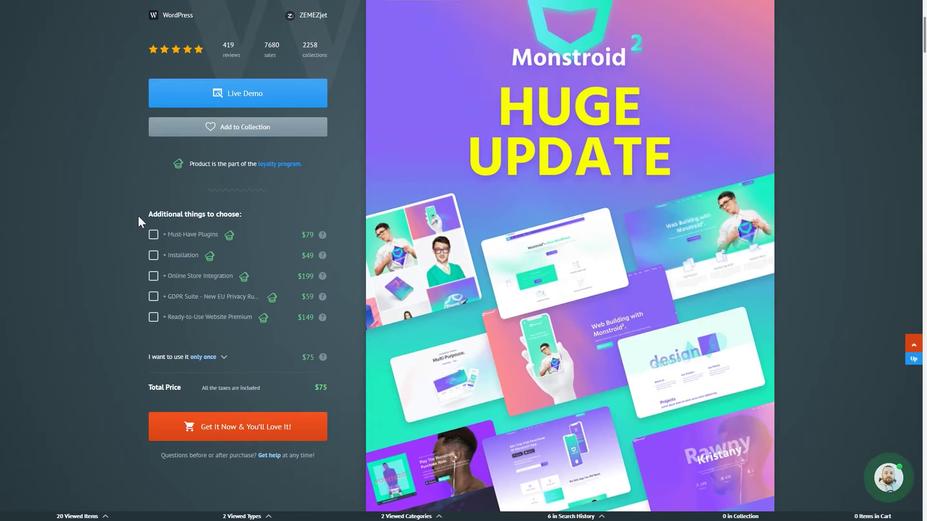
pyautogui.click(228, 435)
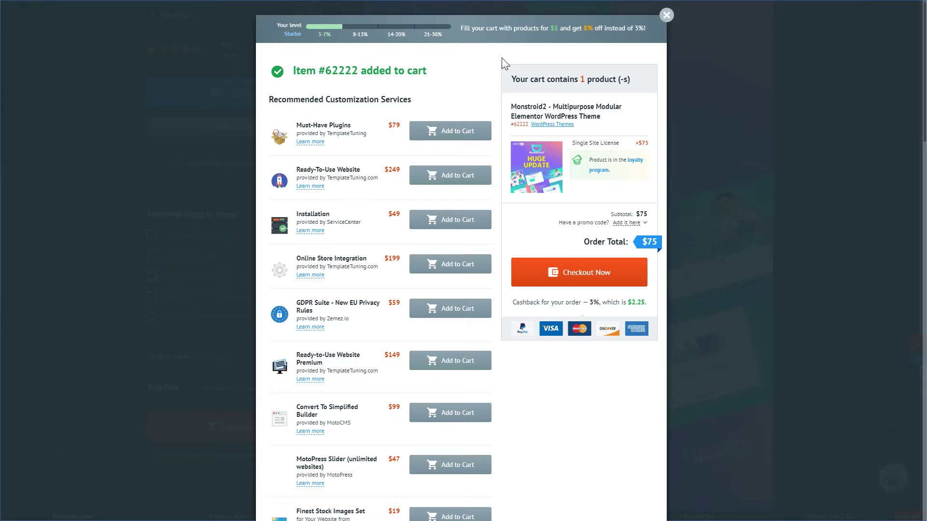
pyautogui.scroll(-4, 362, 166)
pyautogui.scroll(4, 367, 174)
# Step: Open the TemplateMonster Order Details email and read down to its 'Proceed to Download' link
pyautogui.click(627, 223)
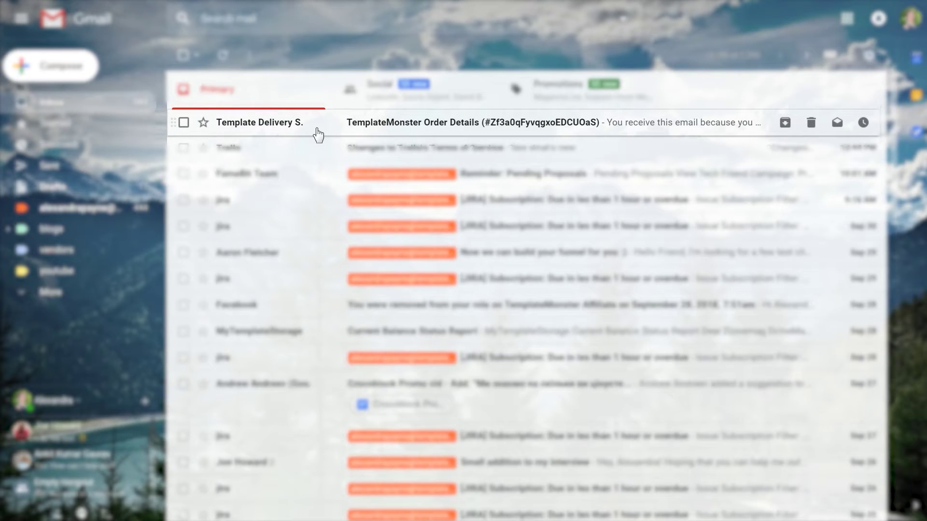
pyautogui.click(442, 130)
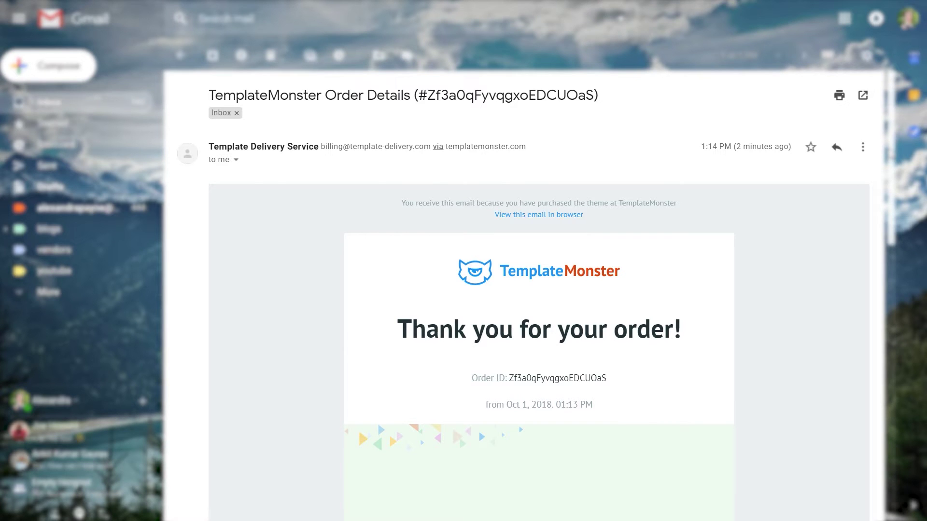
pyautogui.scroll(-2, 537, 294)
pyautogui.scroll(-2, 538, 294)
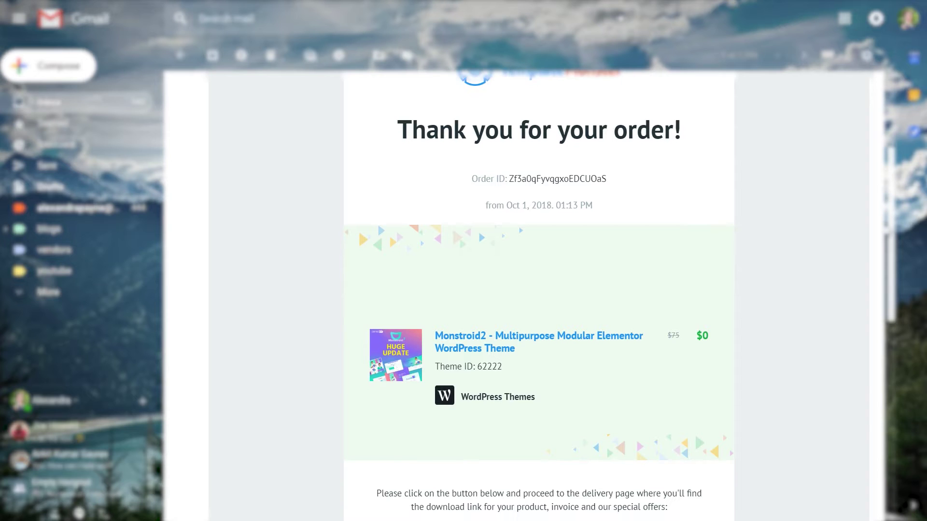
pyautogui.scroll(-1, 539, 295)
pyautogui.scroll(-2, 539, 294)
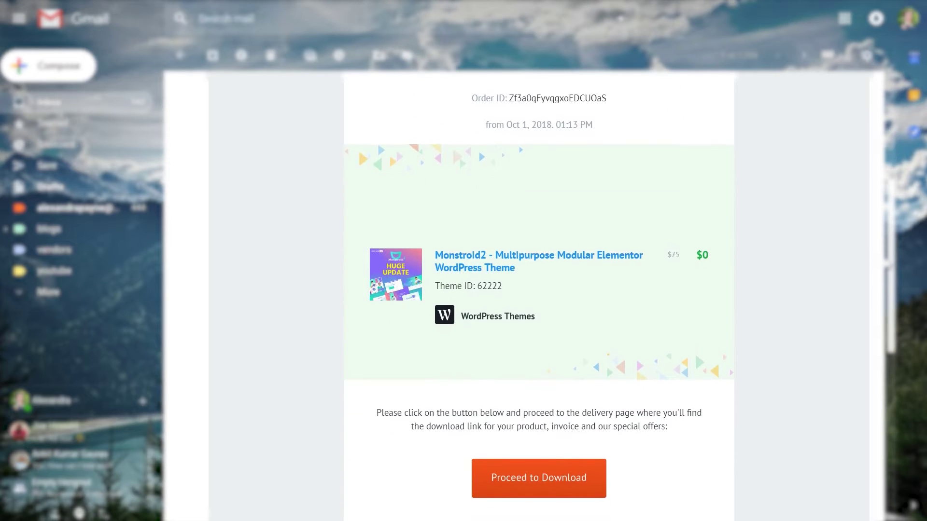
pyautogui.scroll(-1, 539, 295)
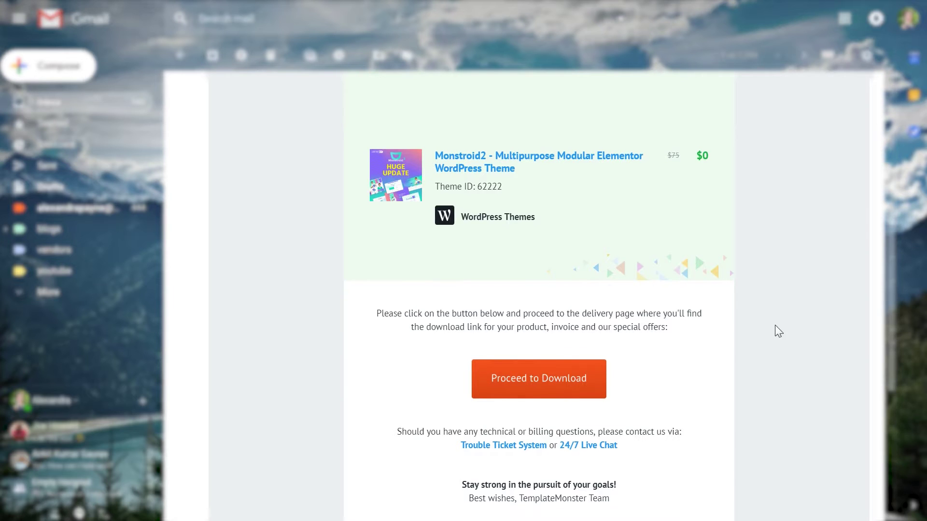
# Step: Go to the order's delivery page and download the template 62222 theme archive
pyautogui.click(546, 394)
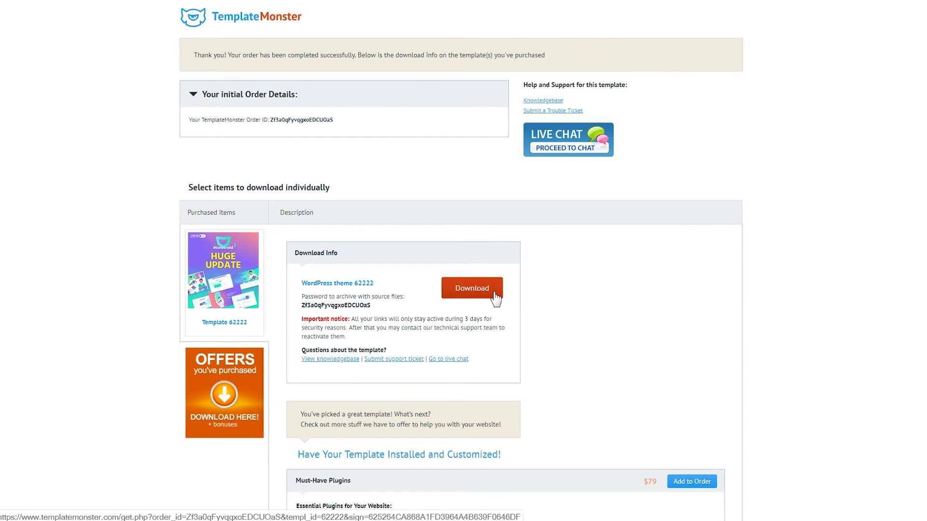
pyautogui.click(496, 298)
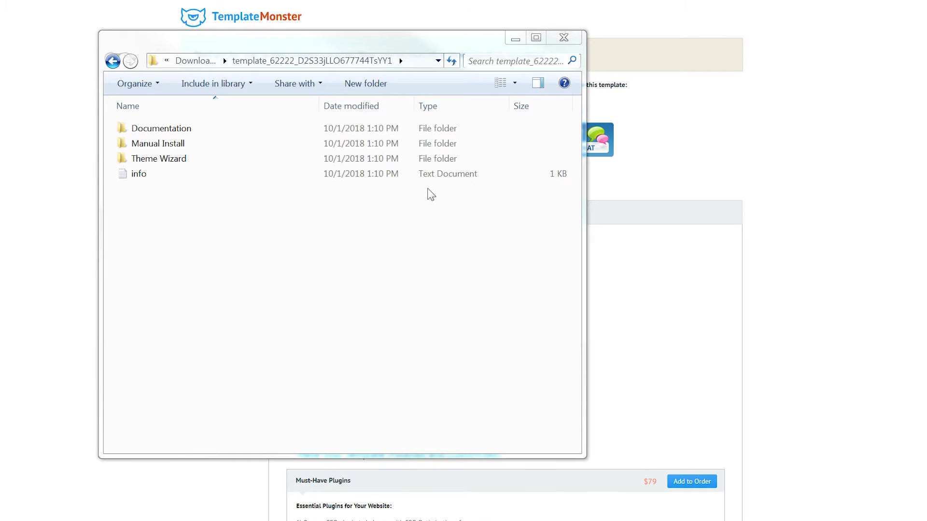
# Step: Open the template's Theme Wizard folder and select the m2-theme-wizard.zip archive
pyautogui.click(427, 199)
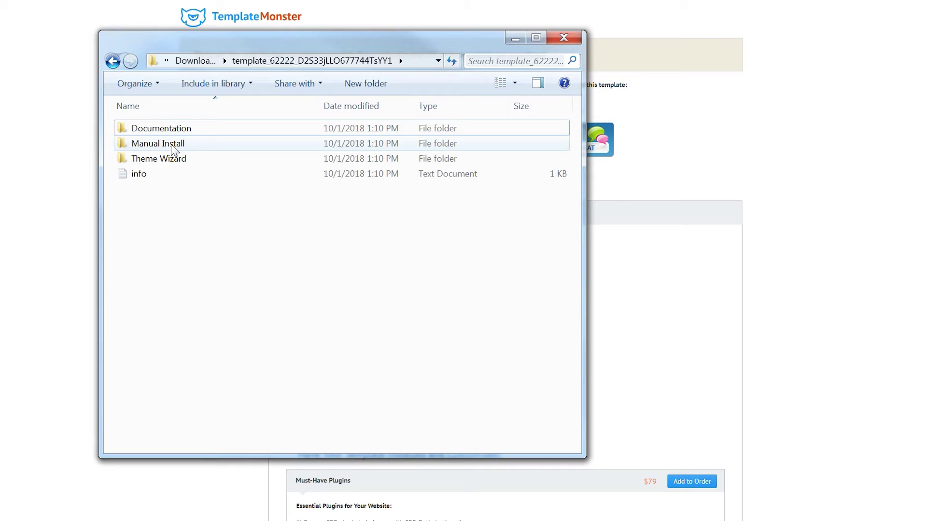
pyautogui.doubleClick(172, 160)
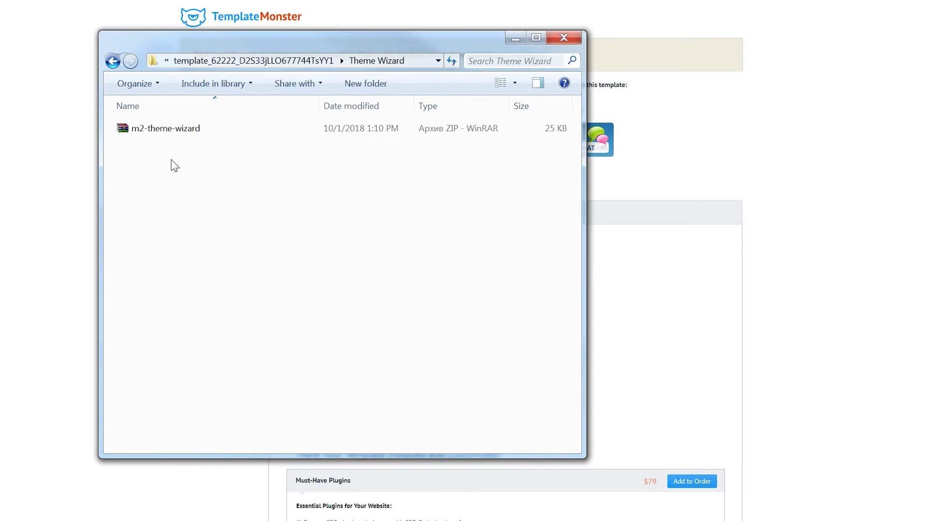
pyautogui.click(164, 131)
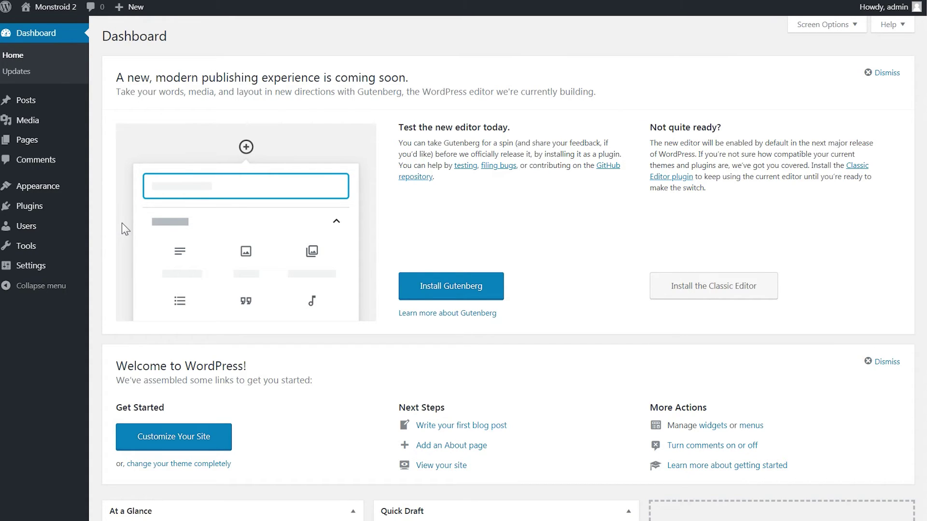
# Step: Upload m2-theme-wizard.zip as a new plugin, install it and activate it
pyautogui.moveTo(32, 207)
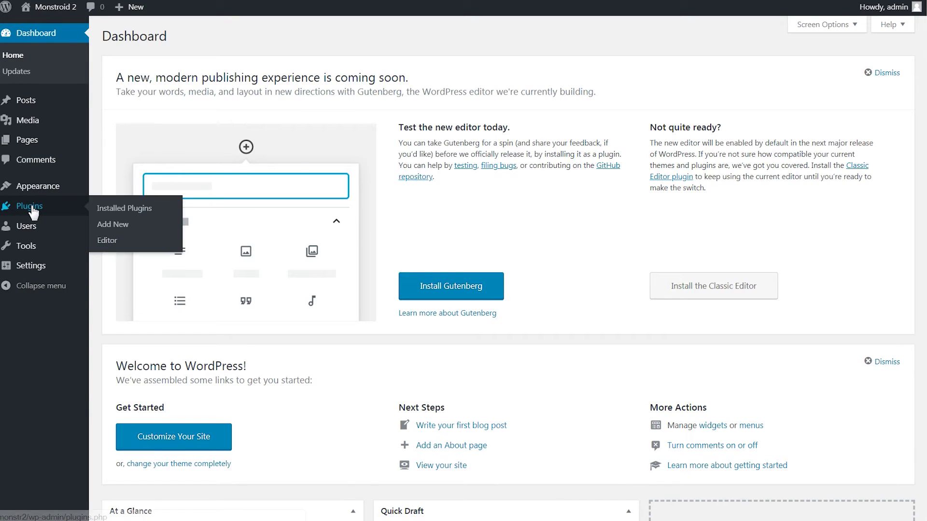
pyautogui.click(120, 225)
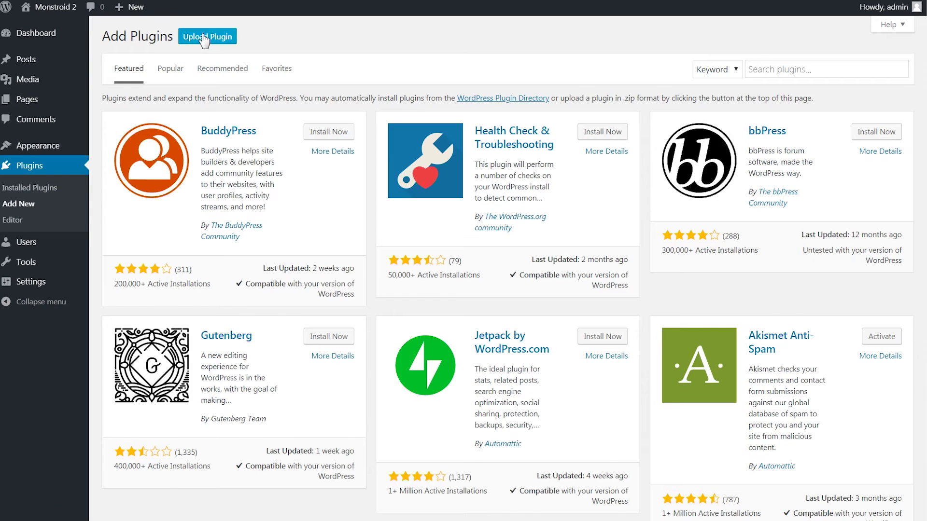
pyautogui.click(204, 39)
pyautogui.click(423, 141)
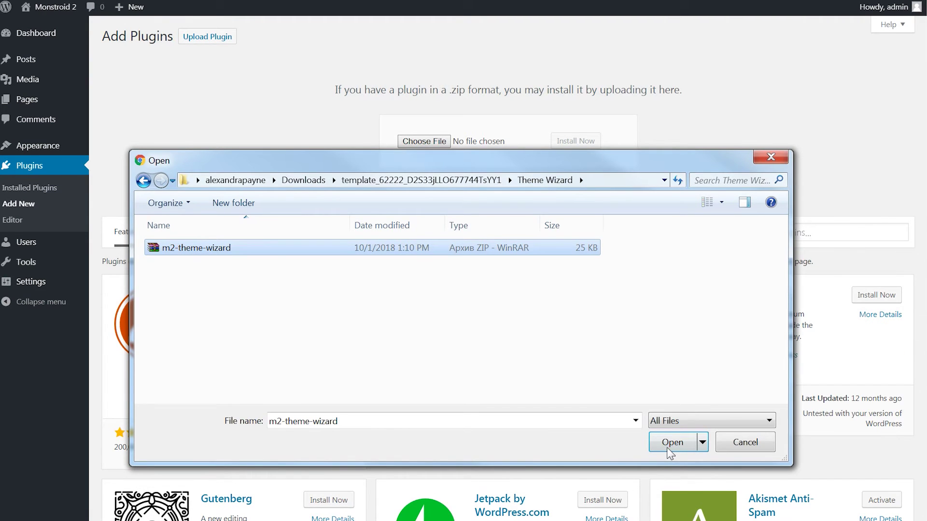
pyautogui.click(668, 448)
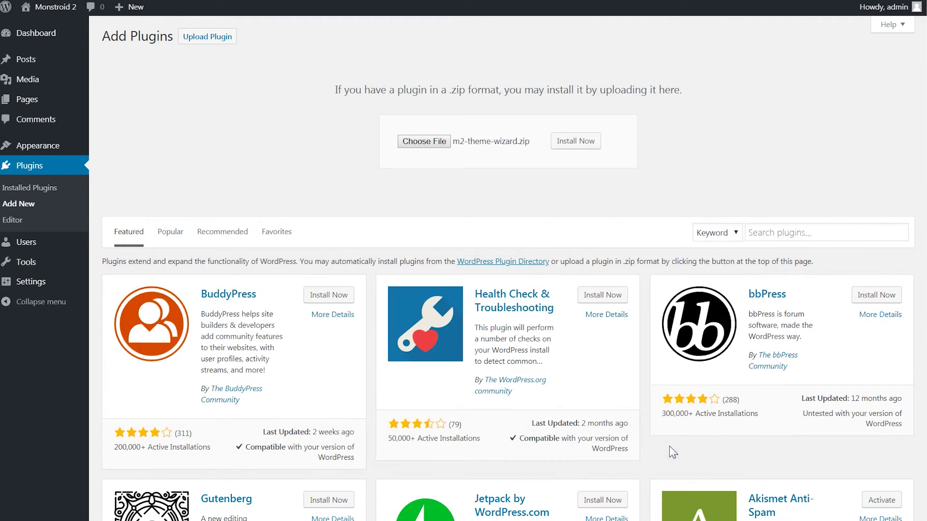
pyautogui.click(569, 148)
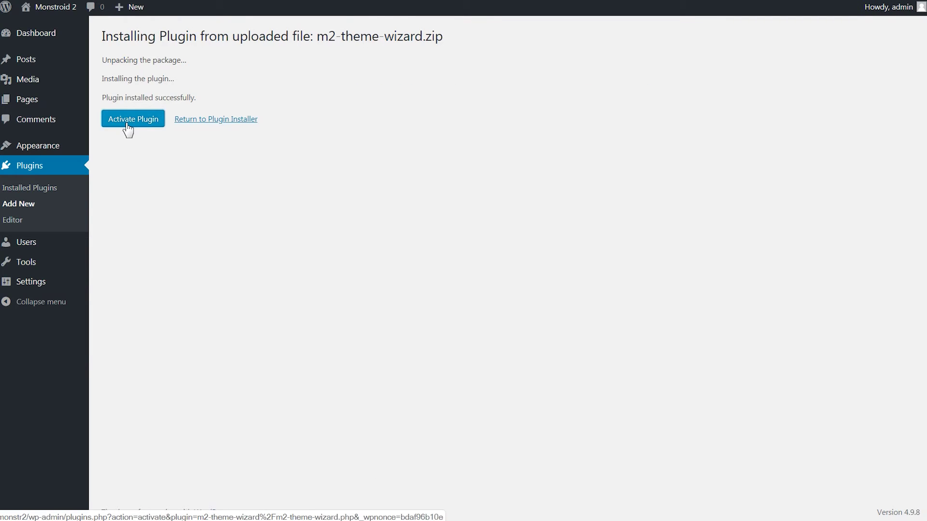
pyautogui.click(128, 122)
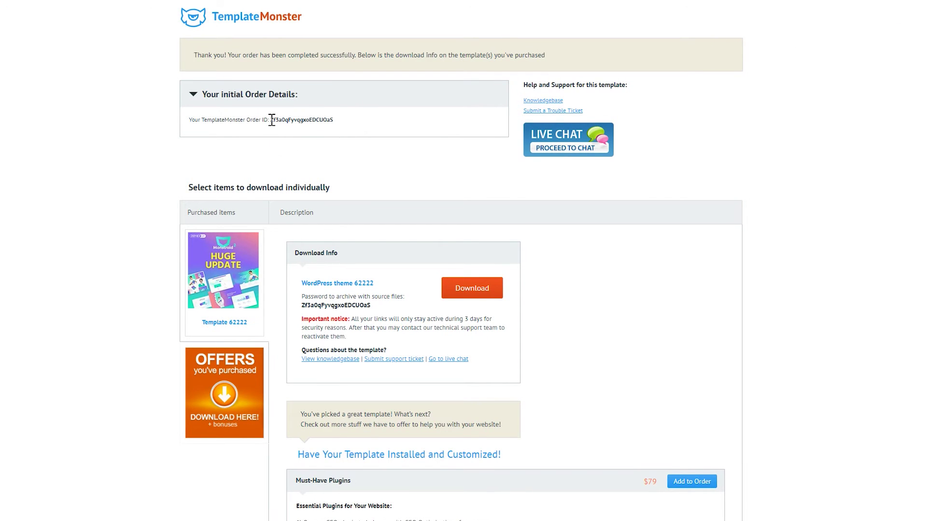
# Step: Copy the full order ID from the TemplateMonster order email
pyautogui.moveTo(271, 120); pyautogui.dragTo(338, 125)
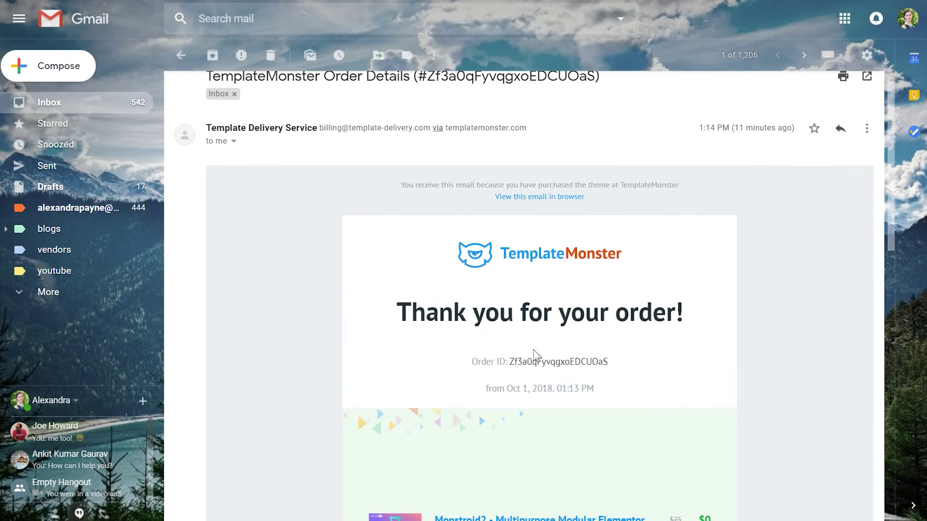
pyautogui.moveTo(509, 362); pyautogui.dragTo(614, 368)
pyautogui.hotkey('ctrl', 'c')
pyautogui.click(619, 370)
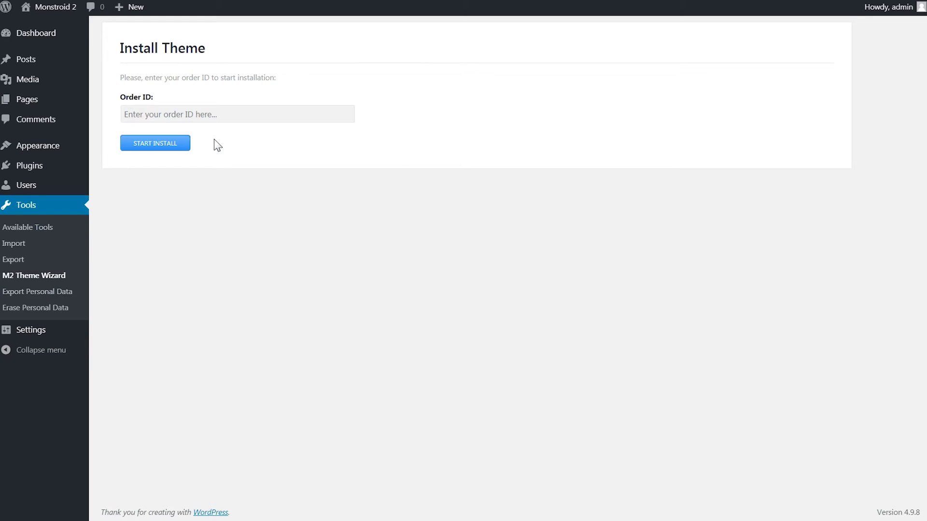
# Step: Paste the order ID into the Order ID field and start the licence activation and theme install
pyautogui.click(171, 114)
pyautogui.hotkey('ctrl', 'v')
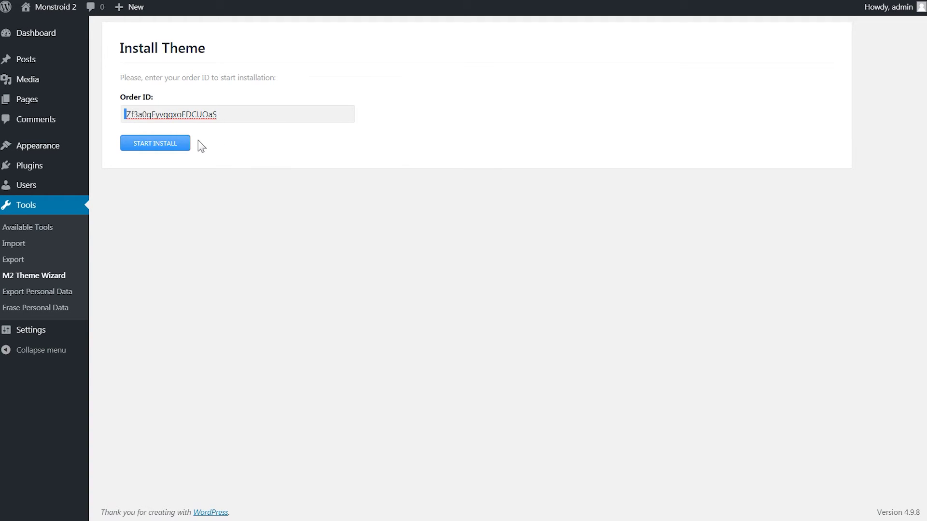
pyautogui.click(170, 153)
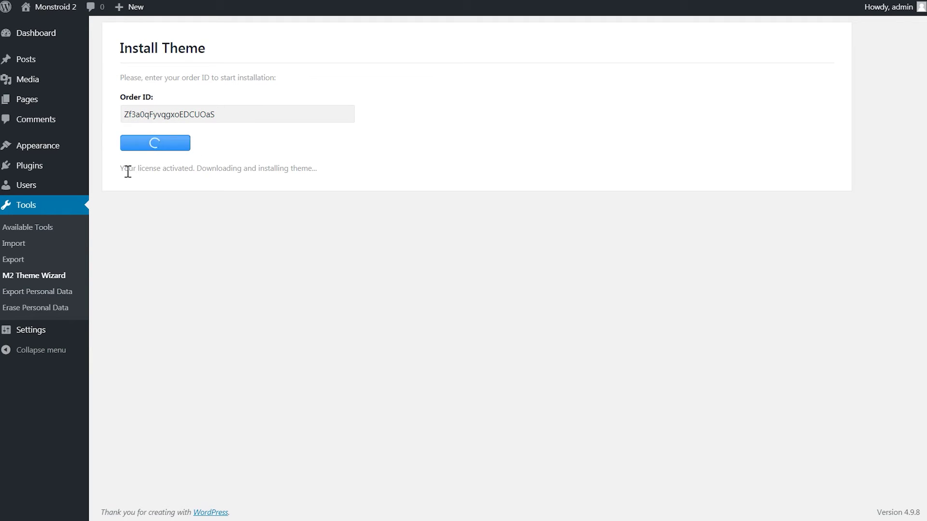
# Step: Choose 'Use child theme' and continue the Monstroid2 installation
pyautogui.moveTo(124, 169); pyautogui.dragTo(335, 176)
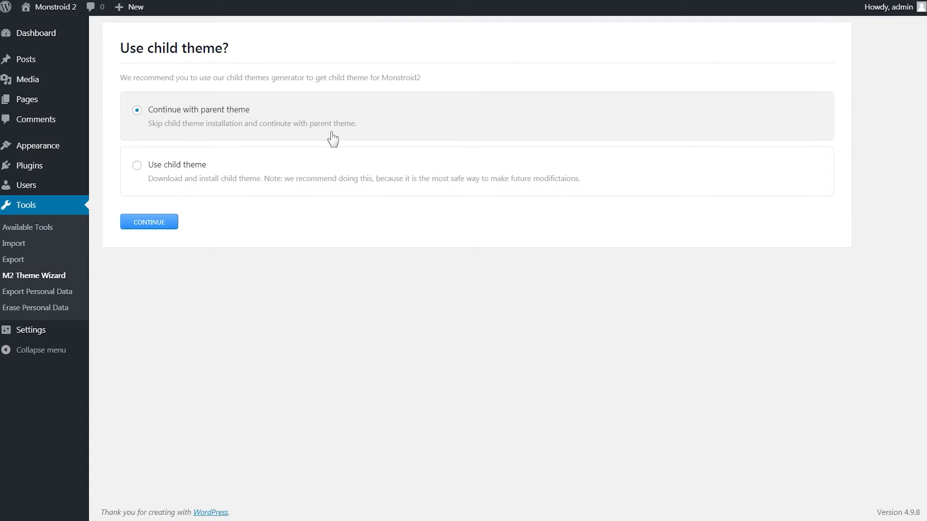
pyautogui.click(202, 181)
pyautogui.click(161, 222)
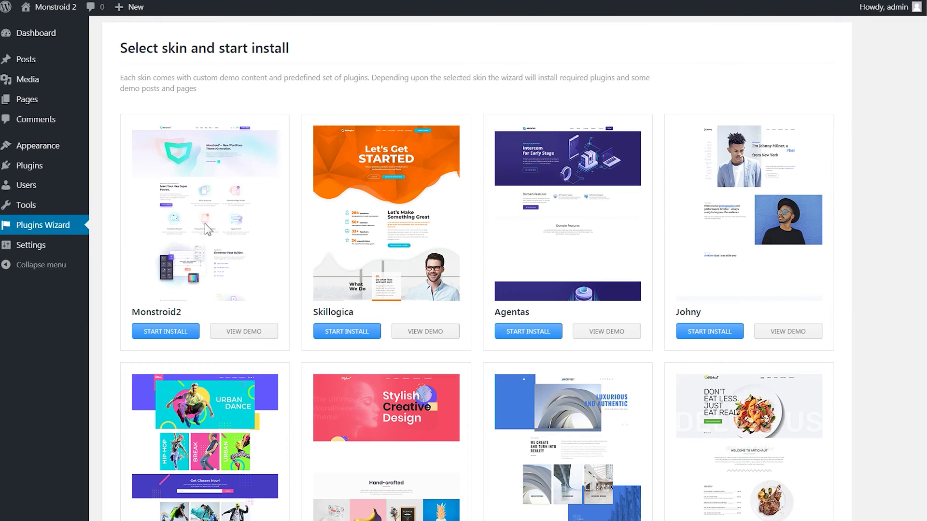
pyautogui.moveTo(118, 51); pyautogui.dragTo(325, 54)
pyautogui.click(334, 58)
# Step: Browse the available skins and start installing the Skillogica skin
pyautogui.scroll(-2, 298, 110)
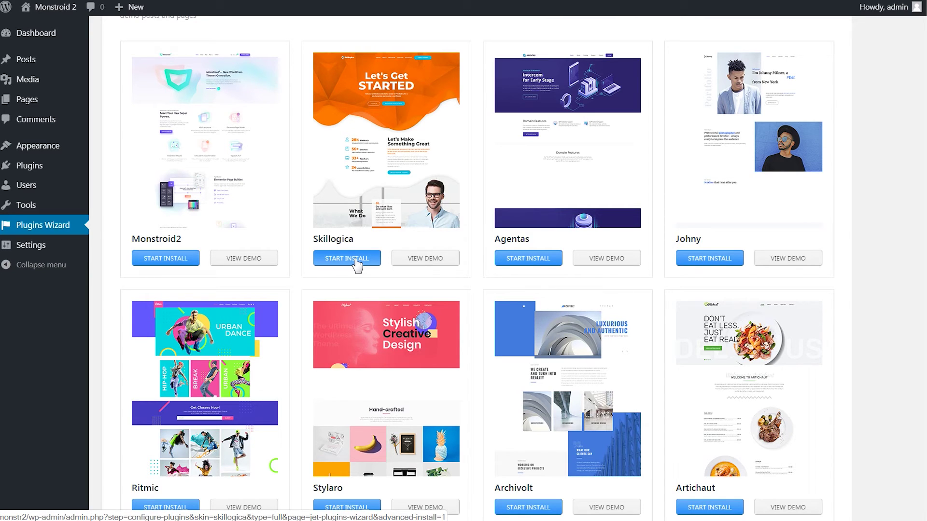
pyautogui.scroll(-15, 917, 337)
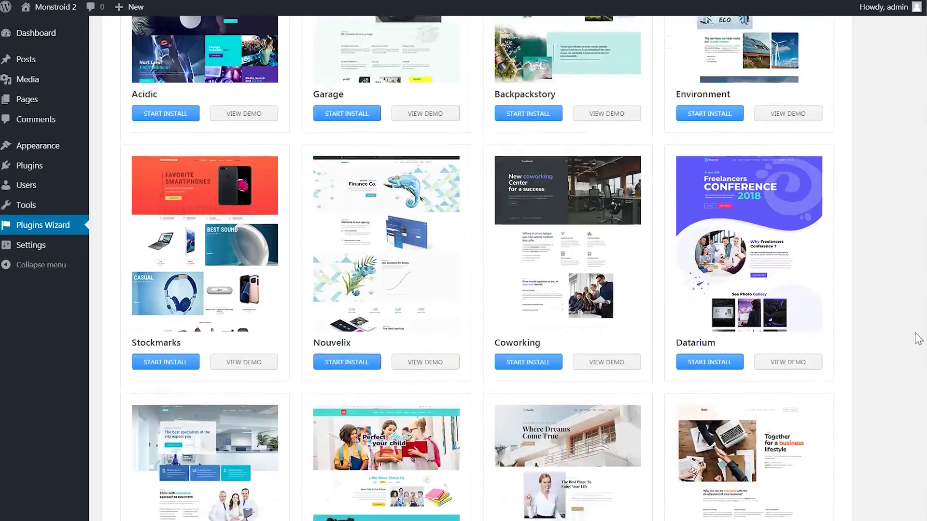
pyautogui.scroll(-9, 917, 387)
pyautogui.scroll(20, 914, 435)
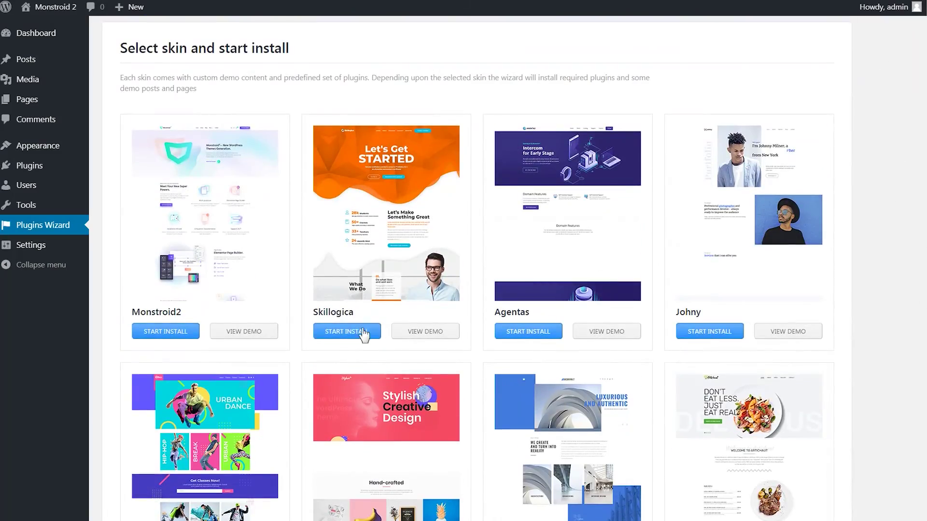
pyautogui.click(363, 333)
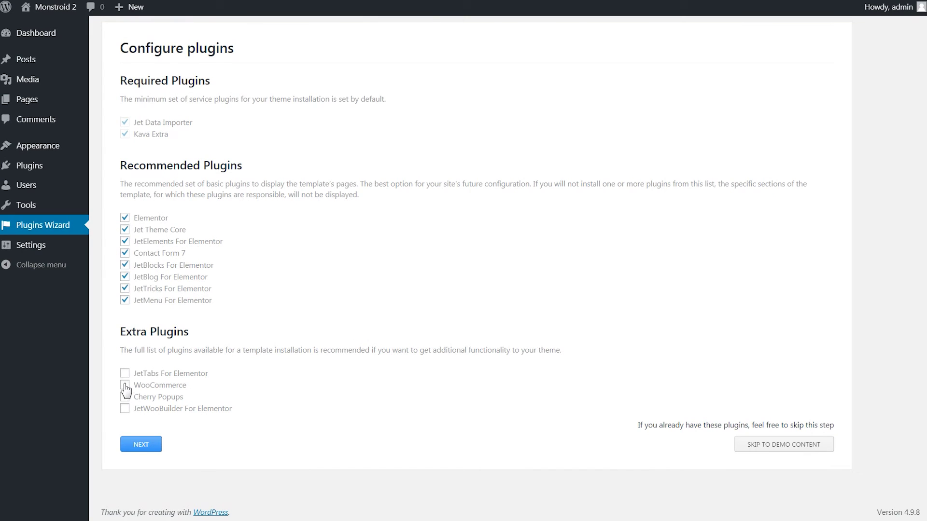
# Step: Install the preselected required and recommended plugins for the Skillogica skin
pyautogui.click(147, 447)
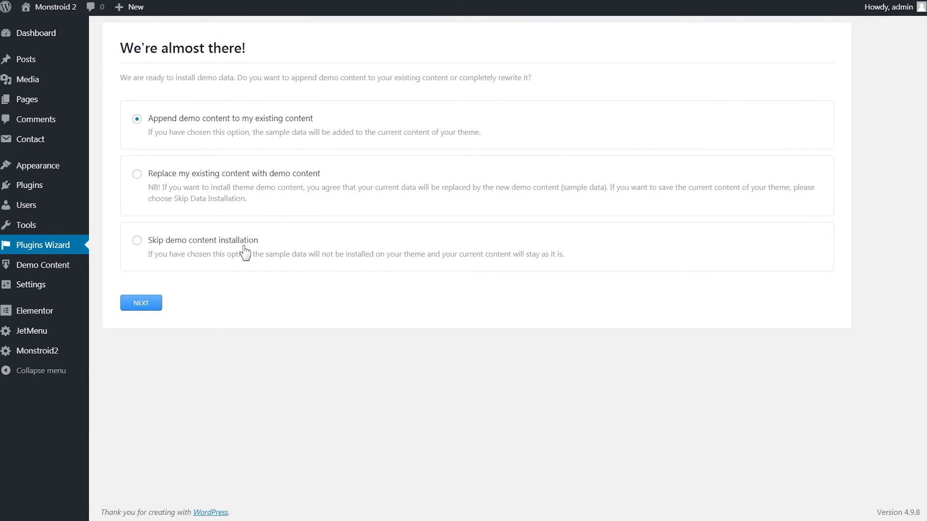
# Step: Start the Skillogica demo import, appending it to the existing content
pyautogui.click(144, 304)
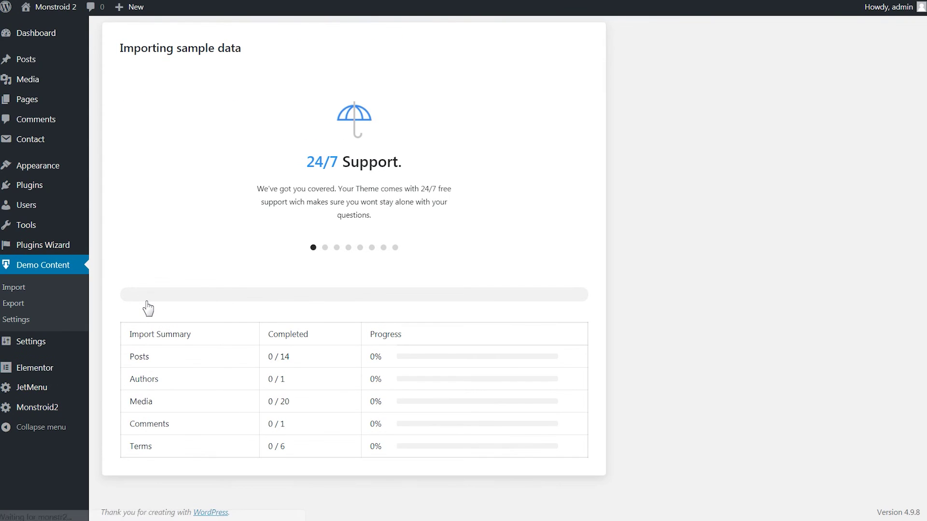